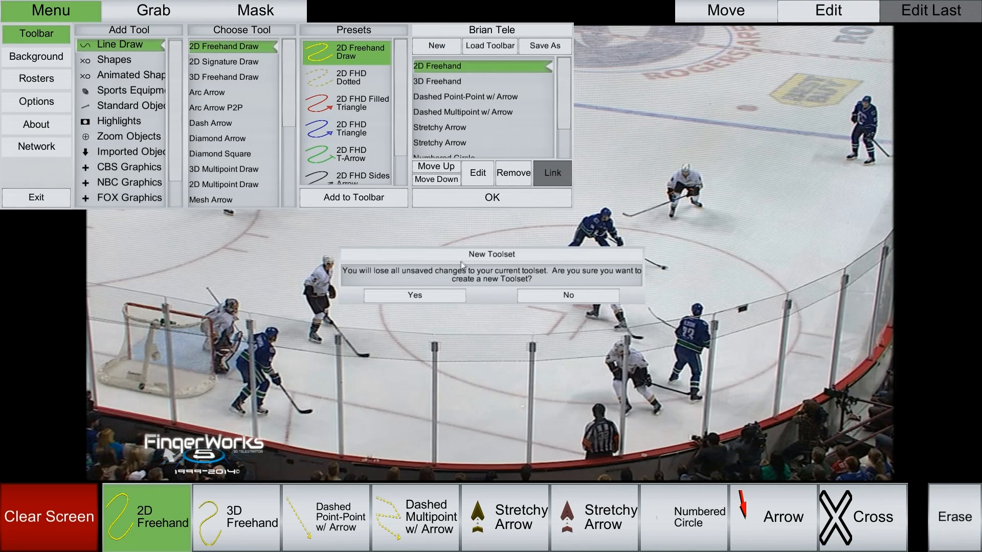
Create a new toolset, discarding the current one's unsaved changes, and save it as New Toolbar.
click(421, 297)
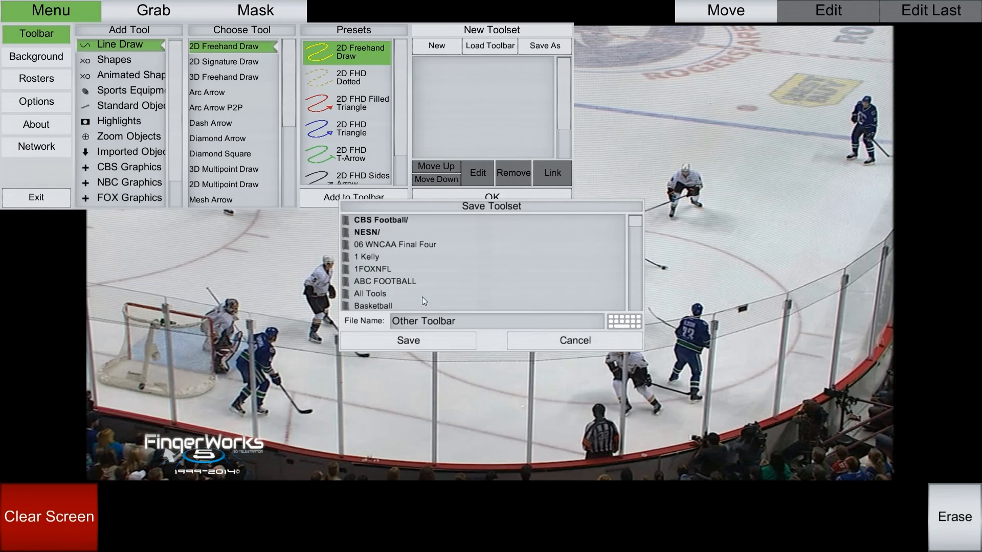
text(New)
click(419, 341)
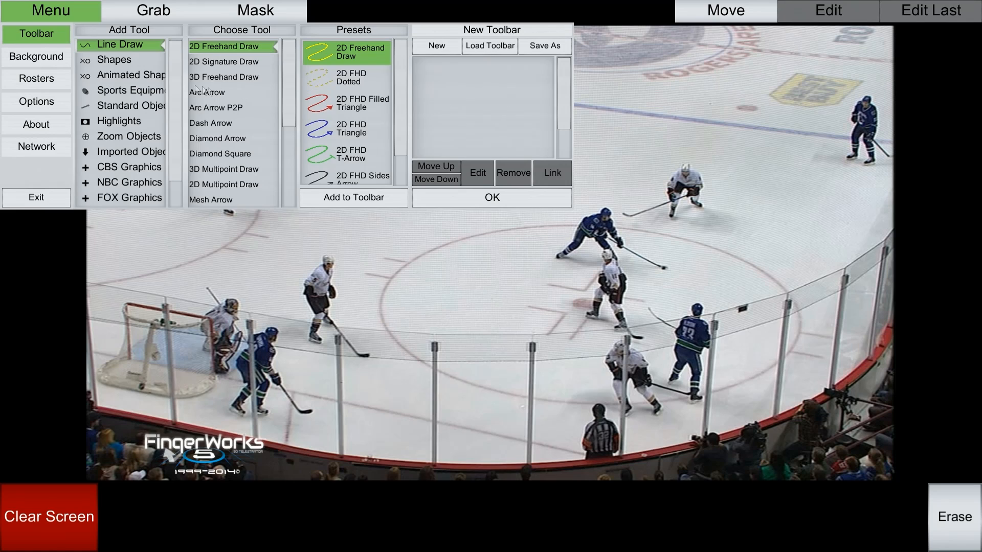
Look through the line, shape and animated shape tools and the presets available for 2D Freehand Draw.
click(132, 61)
click(131, 75)
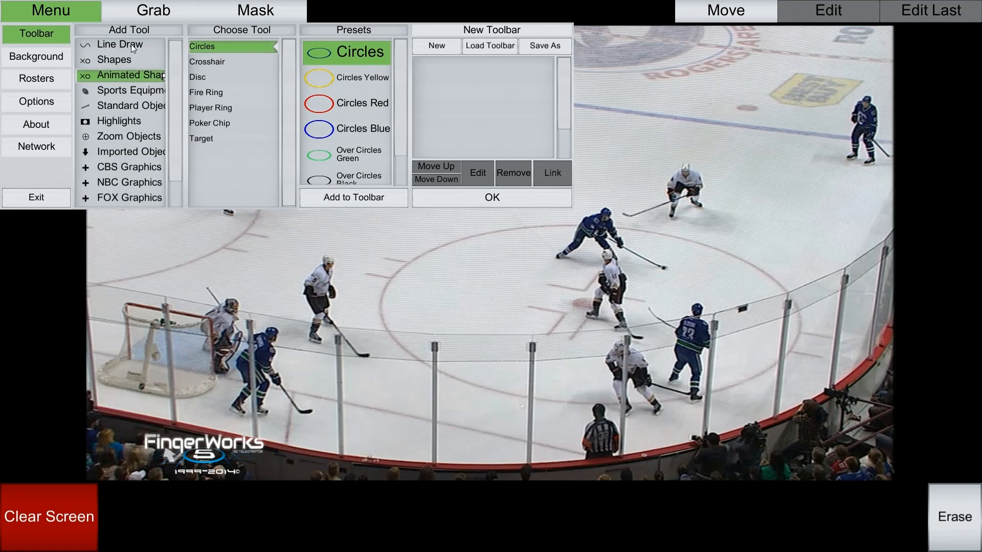
click(132, 43)
click(131, 60)
click(129, 74)
click(133, 44)
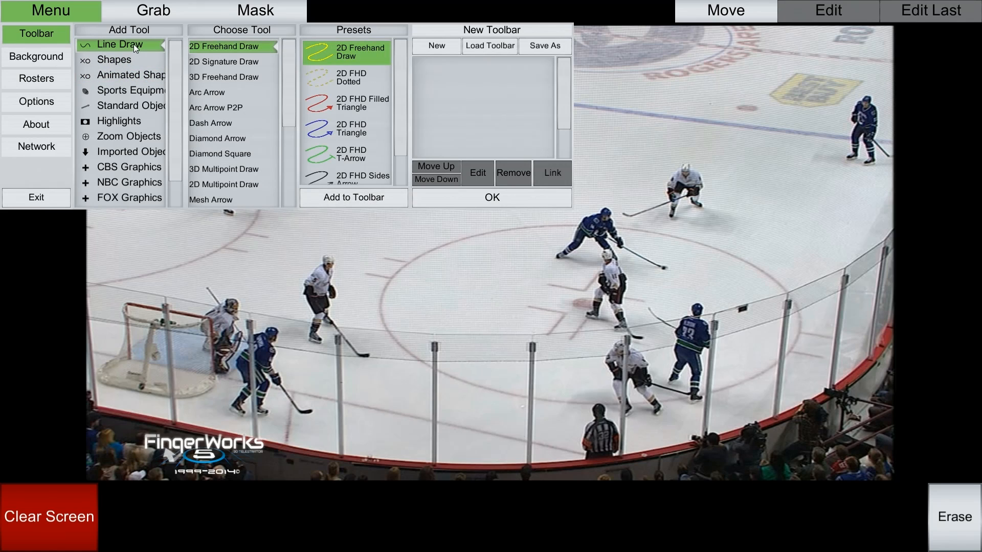
click(235, 60)
click(230, 76)
click(235, 45)
click(349, 84)
click(358, 103)
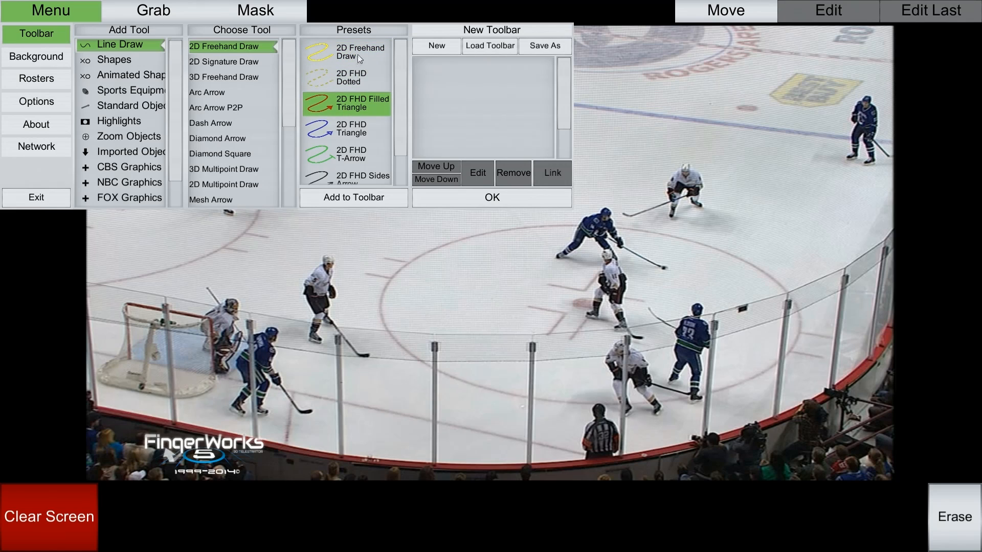
Start adding the 2D Freehand Draw preset to the toolset and thicken its line to about a quarter of the thickness range.
click(358, 55)
click(353, 203)
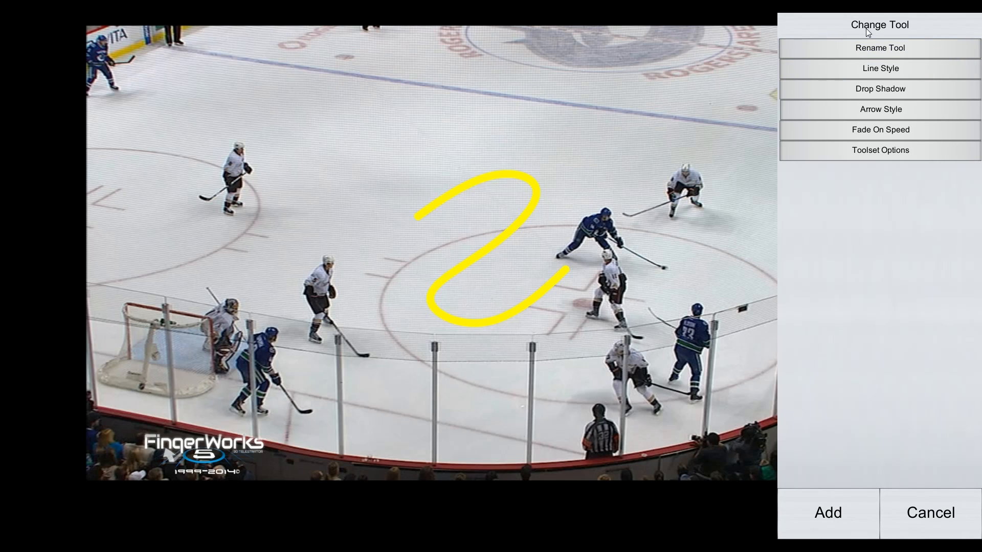
click(869, 48)
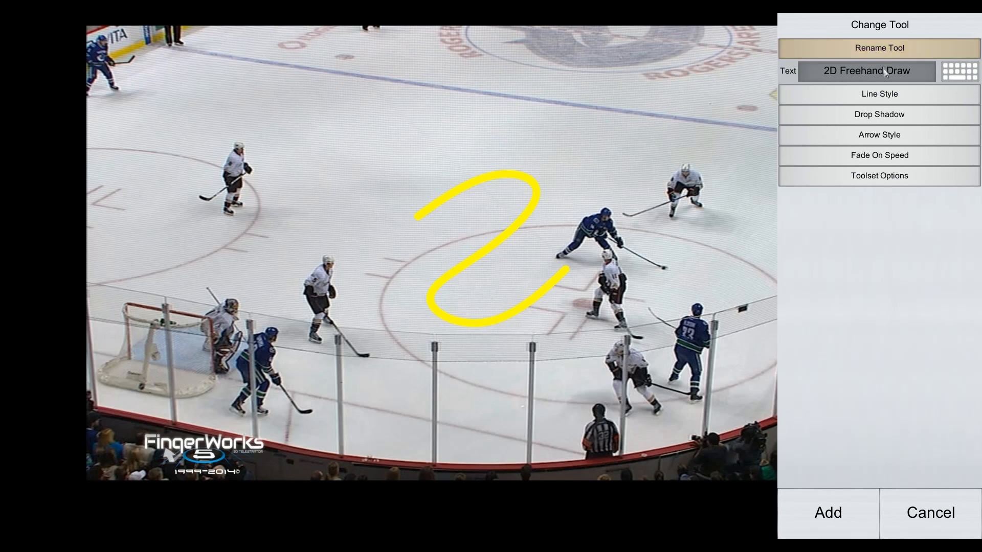
click(886, 72)
click(886, 51)
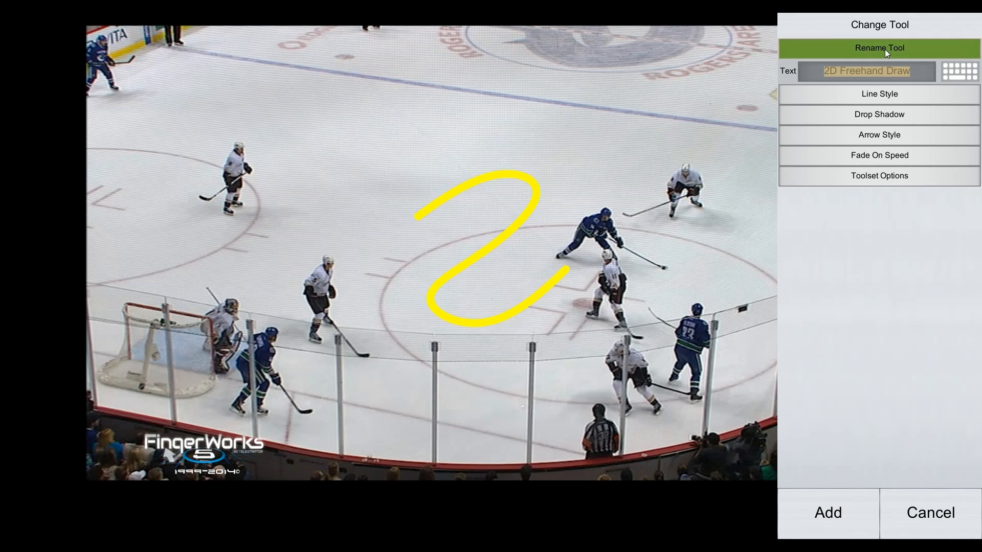
click(873, 70)
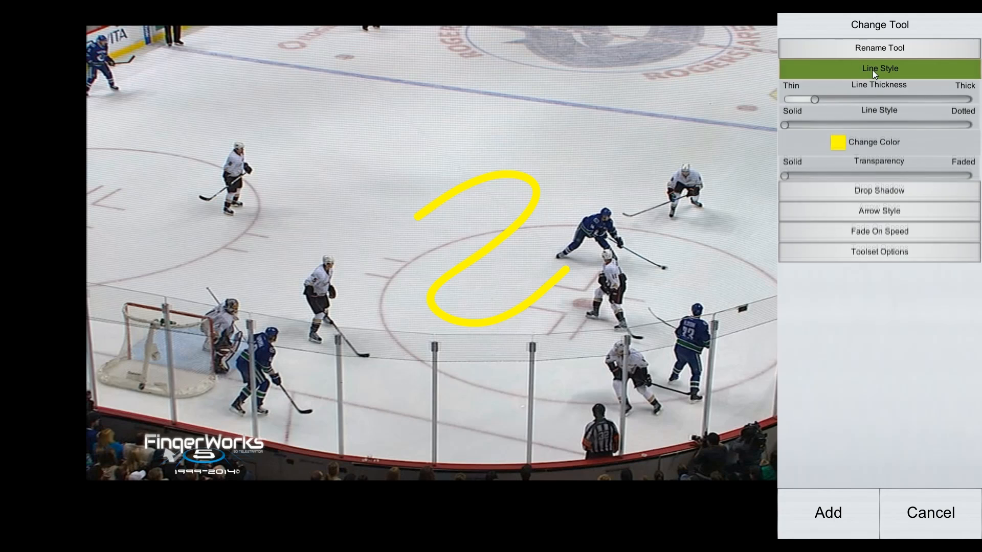
mouse_move(830, 100)
mouse_down()
mouse_move(890, 97)
mouse_move(834, 101)
mouse_move(908, 121)
mouse_move(783, 123)
mouse_up()
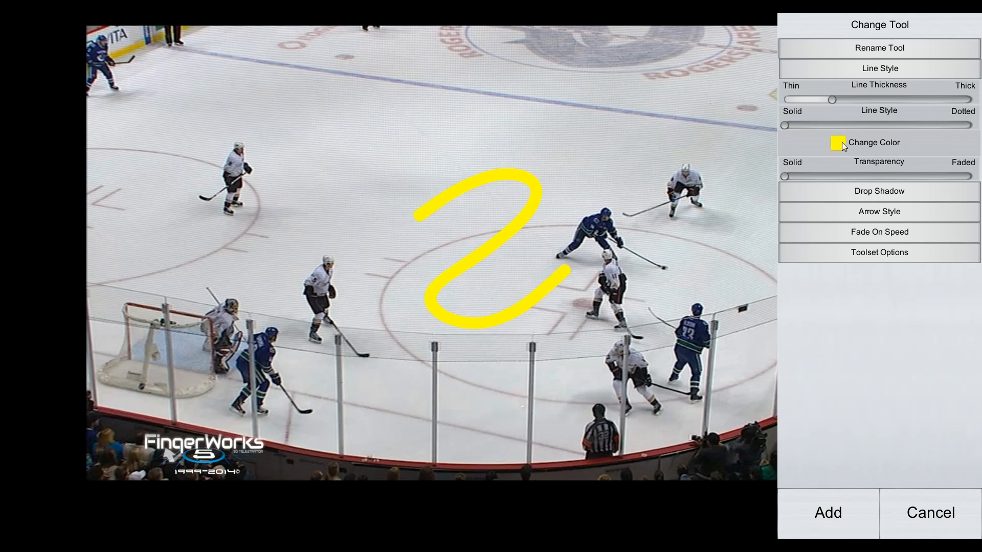
Define a custom violet-blue line colour with RGB 113, 100, 218 and save it over a black custom swatch.
click(840, 143)
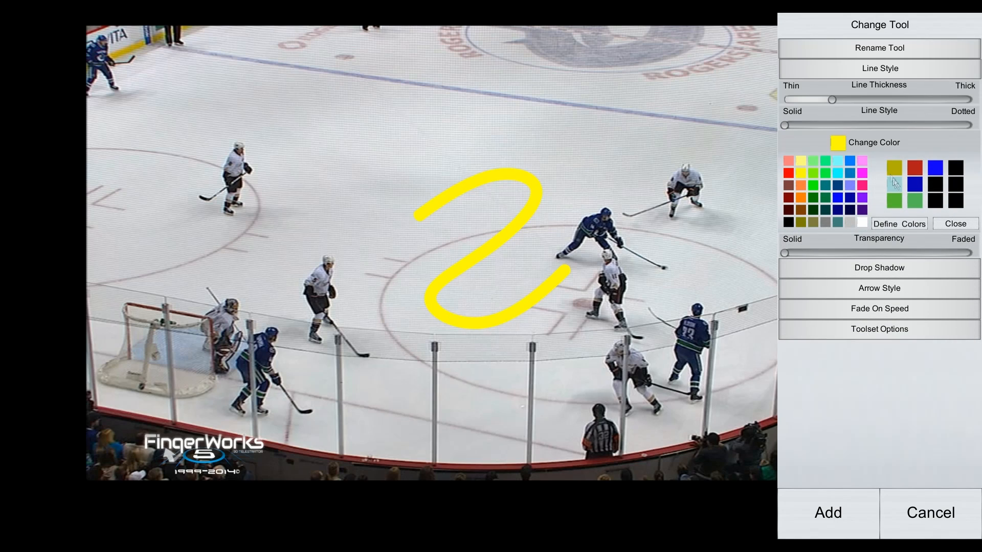
click(901, 225)
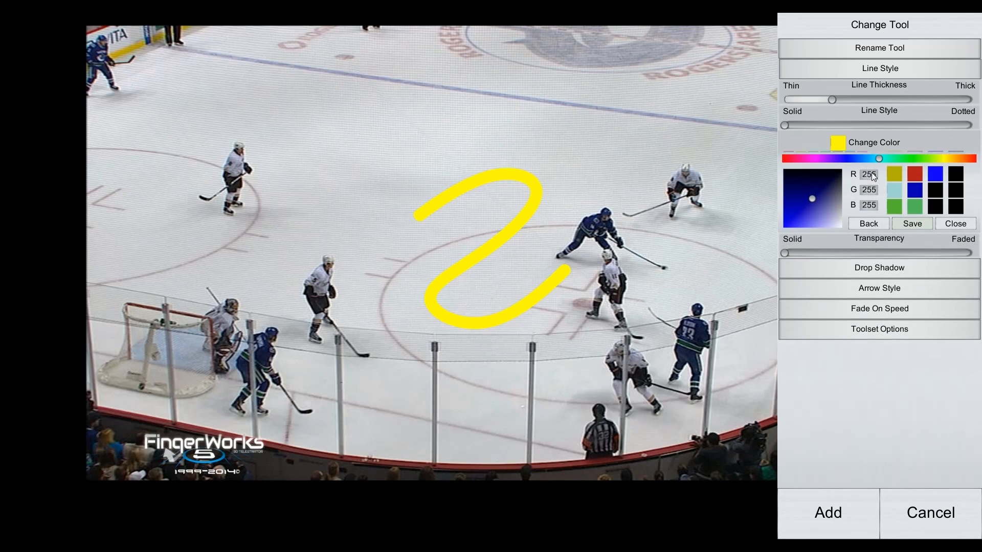
click(940, 192)
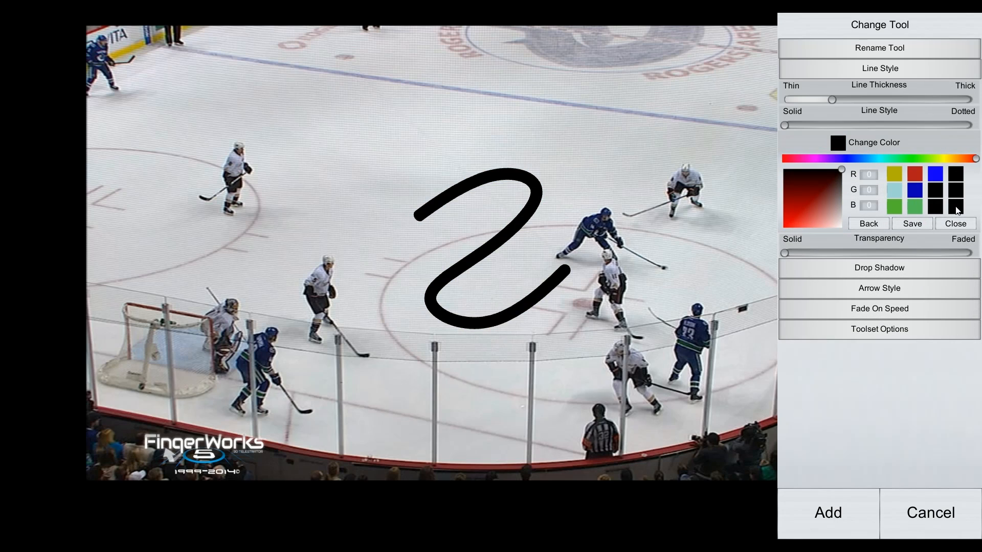
drag(833, 194, 814, 219)
click(853, 159)
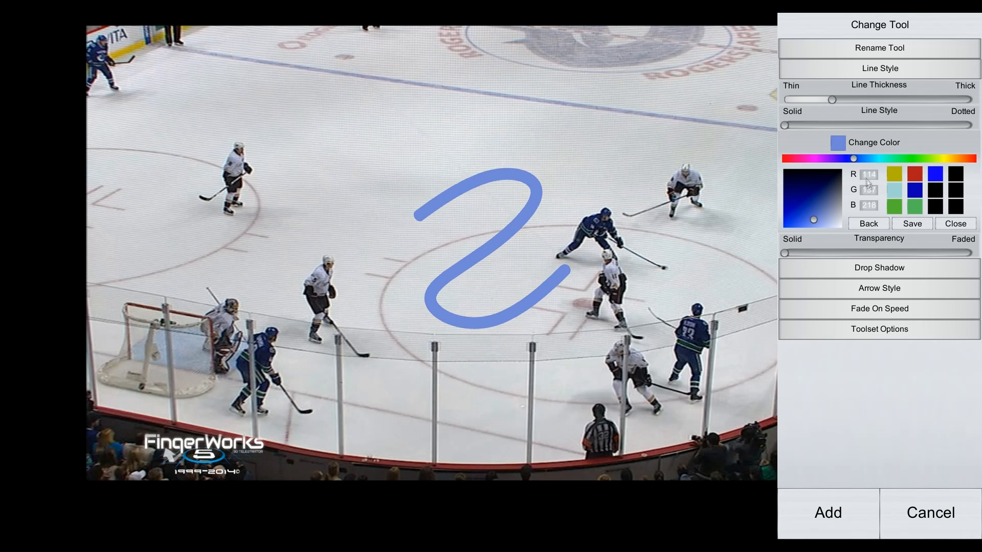
text(100)
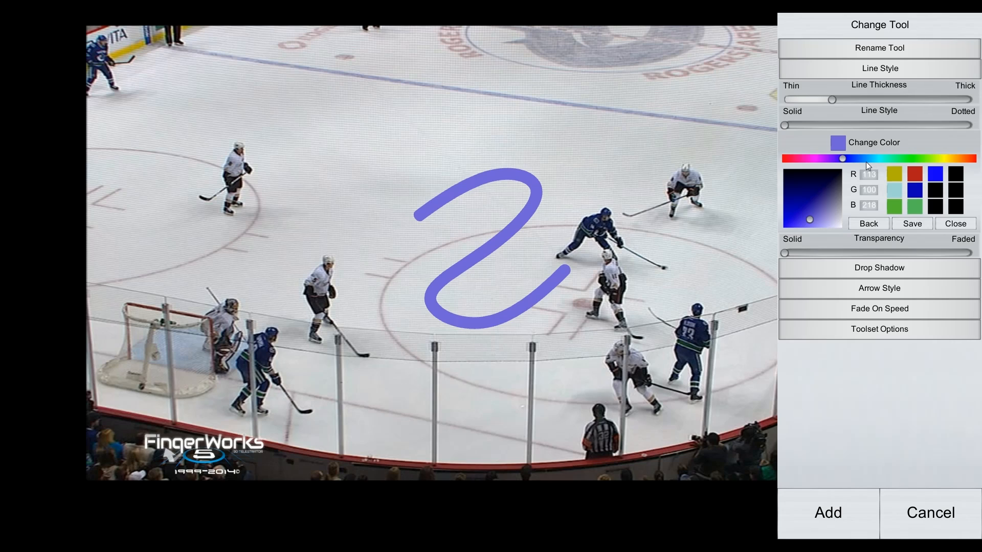
click(912, 225)
click(871, 223)
Try several custom colours on the line, apply the saved violet-blue swatch, and raise the line's transparency to about 30%.
click(896, 168)
click(896, 186)
click(919, 201)
click(918, 186)
click(936, 185)
mouse_move(785, 253)
mouse_down()
mouse_move(918, 253)
mouse_move(818, 248)
mouse_move(900, 248)
mouse_move(843, 256)
mouse_up()
Enable the line's drop shadow and offset it slightly to the right.
click(844, 265)
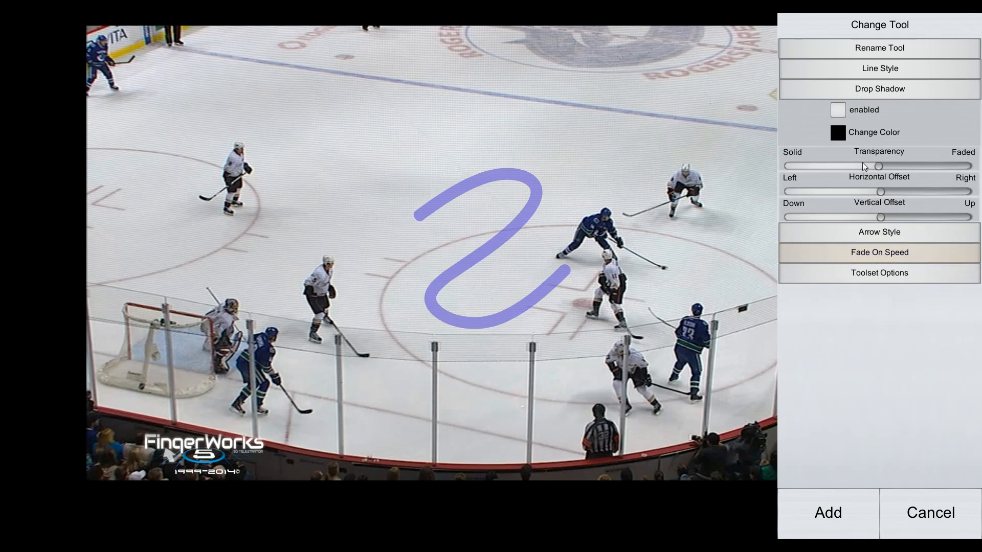
click(842, 111)
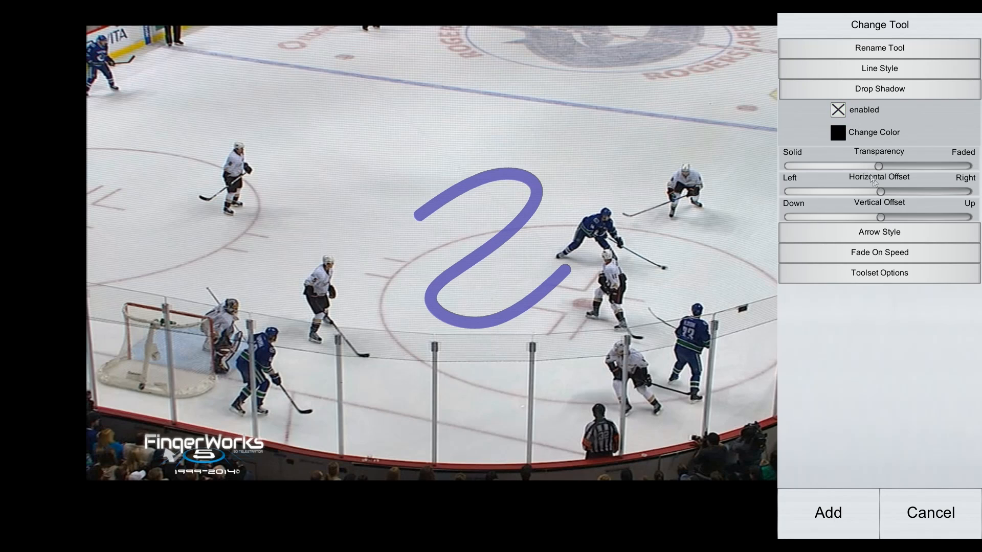
drag(881, 192, 899, 193)
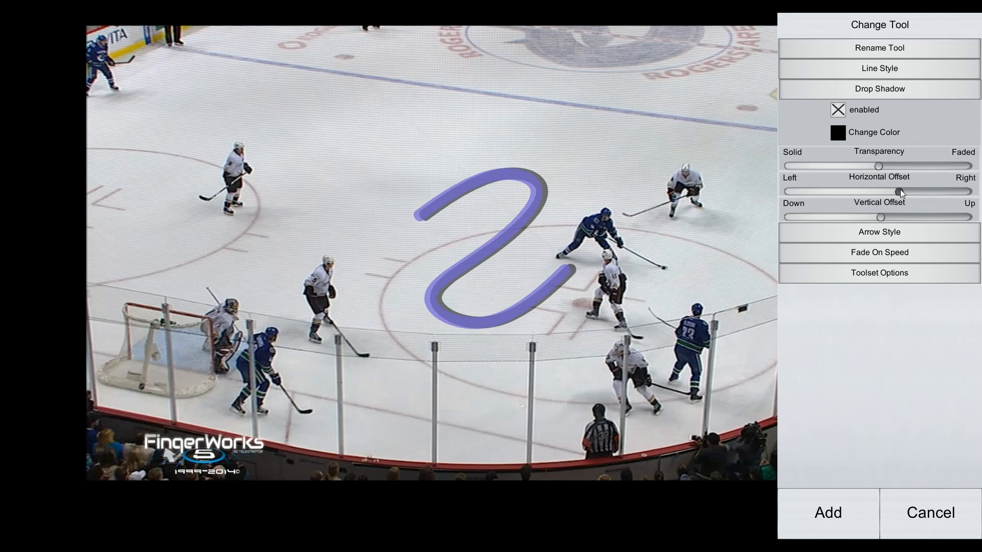
Try the Filled Triangle and Triangle end caps on the line and return the end cap to None.
click(871, 231)
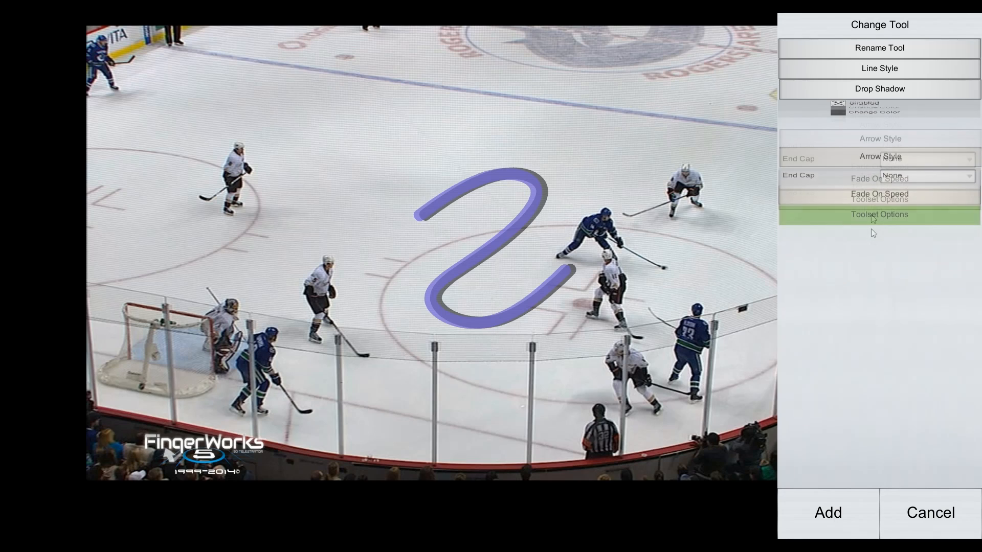
click(886, 132)
click(890, 159)
click(897, 133)
click(896, 168)
click(896, 132)
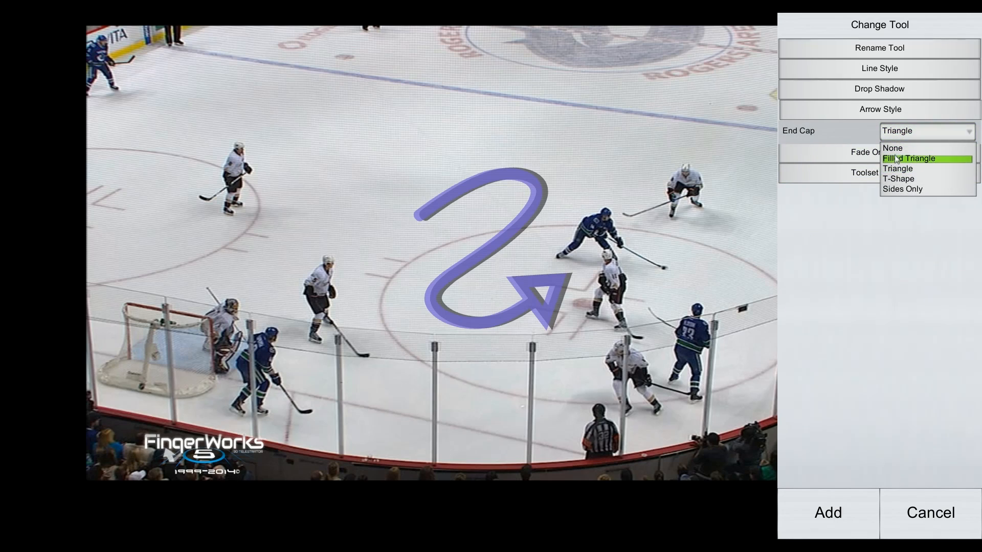
click(896, 150)
Try a fade-on speed and the EraseAfterDelay fade-out with a delay, and restore zero times with the fade-out option None.
click(865, 152)
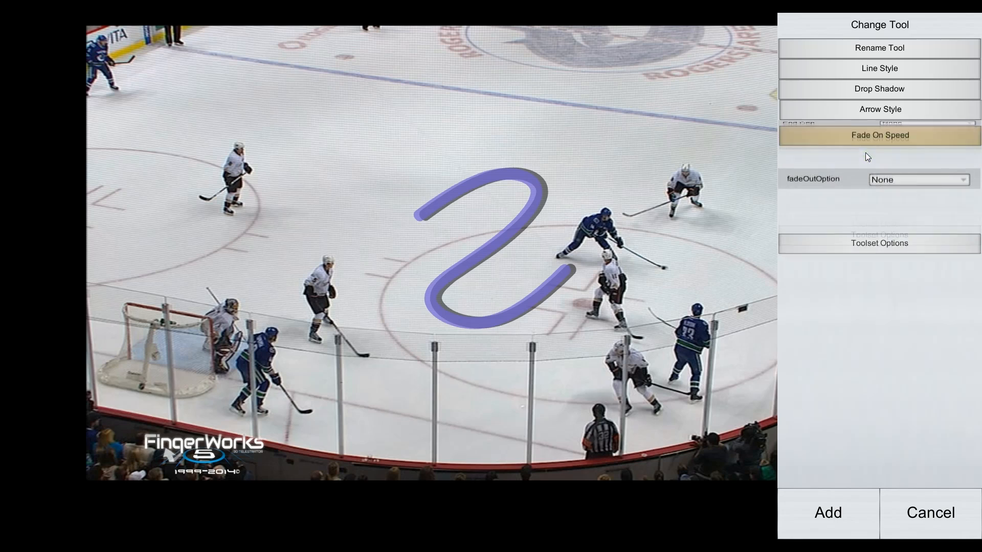
click(869, 160)
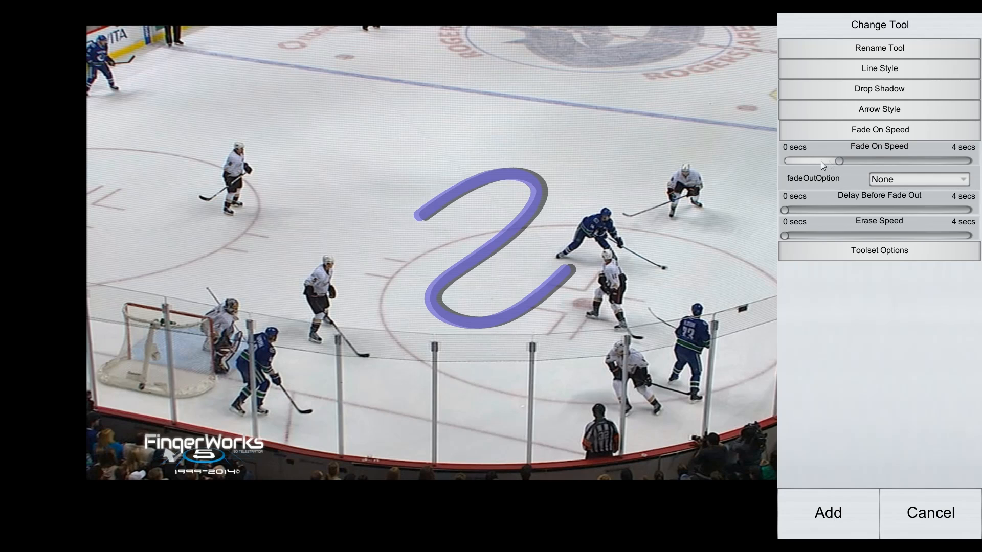
click(896, 180)
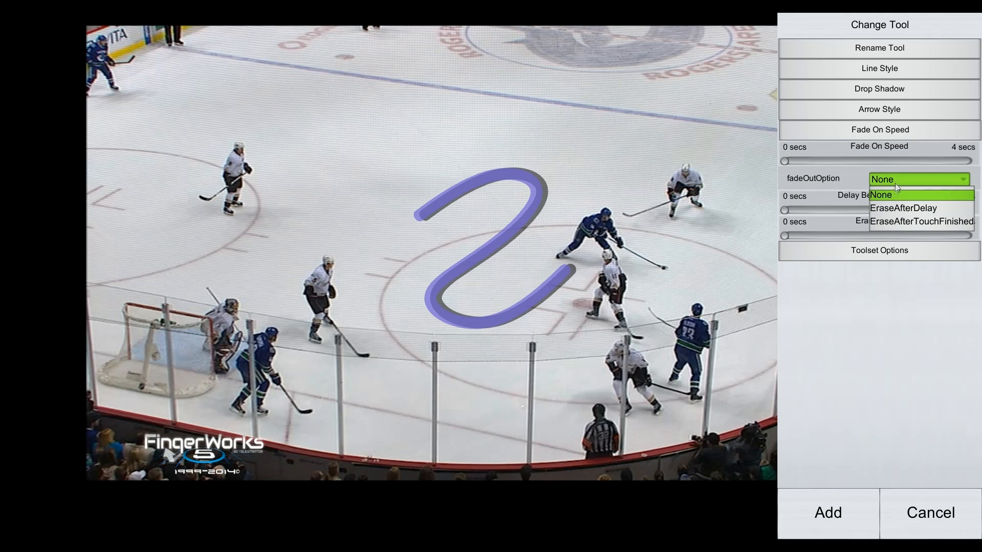
click(894, 208)
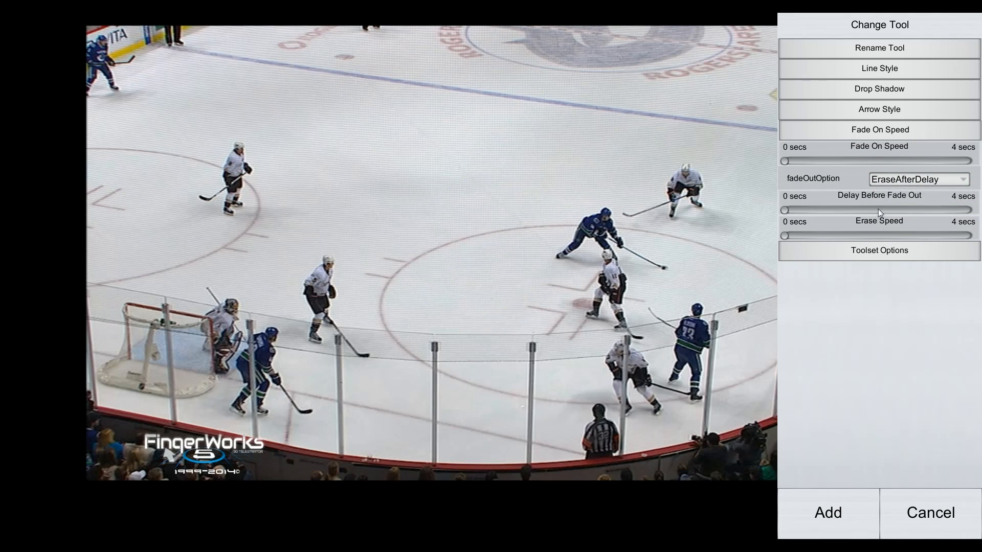
click(875, 209)
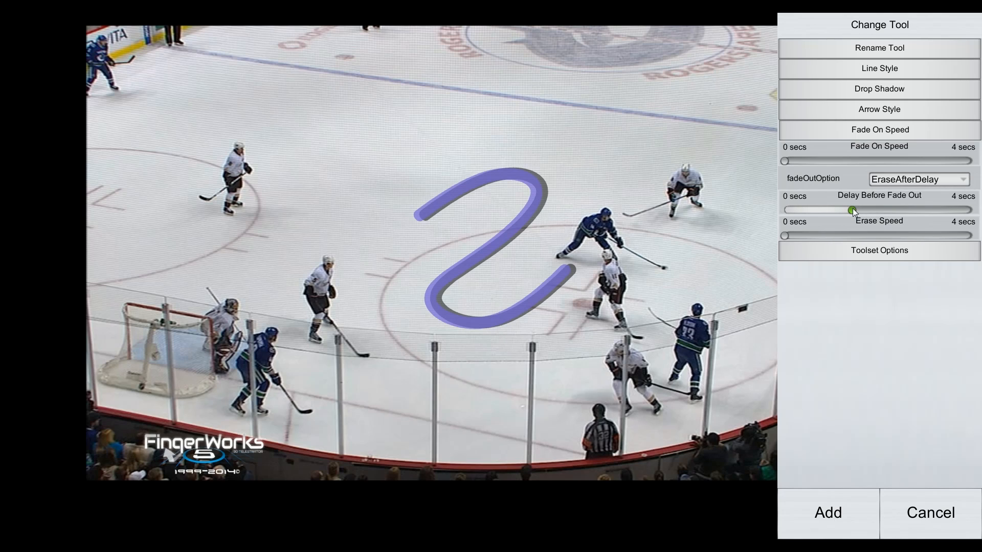
drag(857, 208, 787, 209)
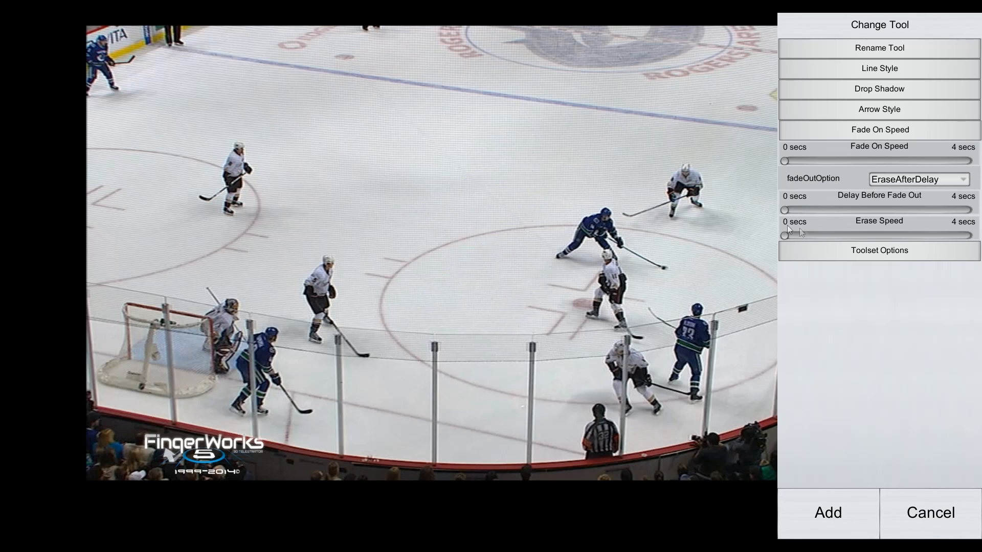
click(906, 180)
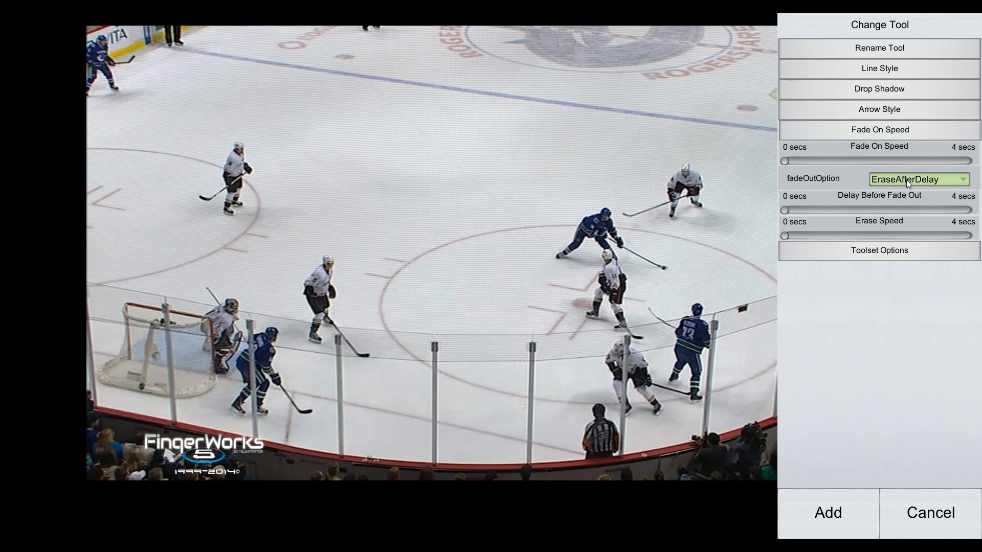
click(895, 194)
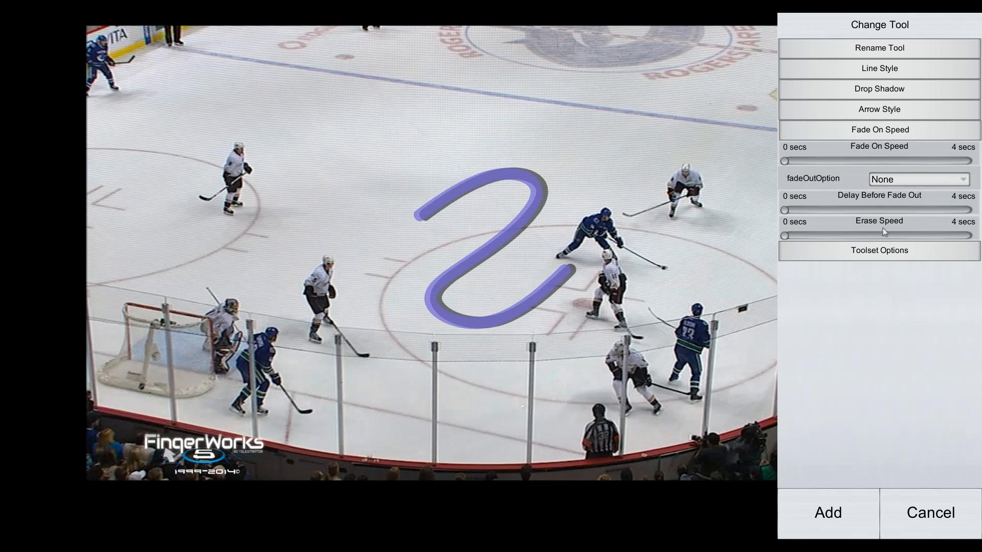
Set the freehand tool's button location to Right and add the tool to the toolset.
click(864, 253)
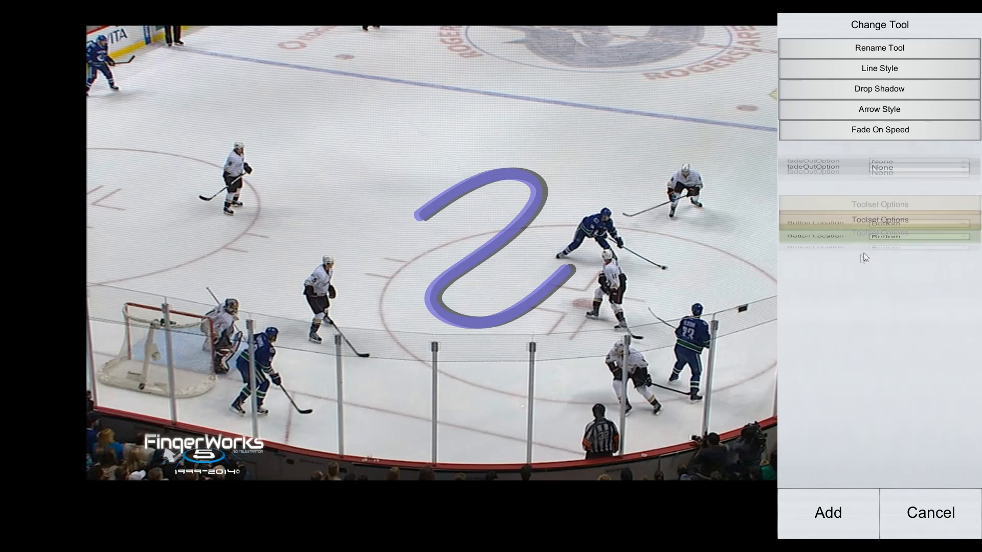
click(886, 175)
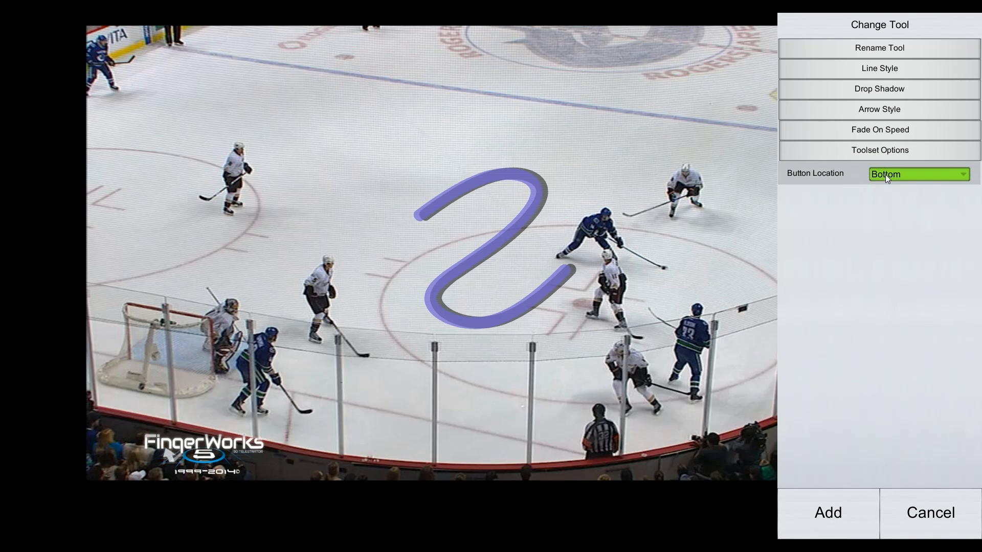
click(885, 174)
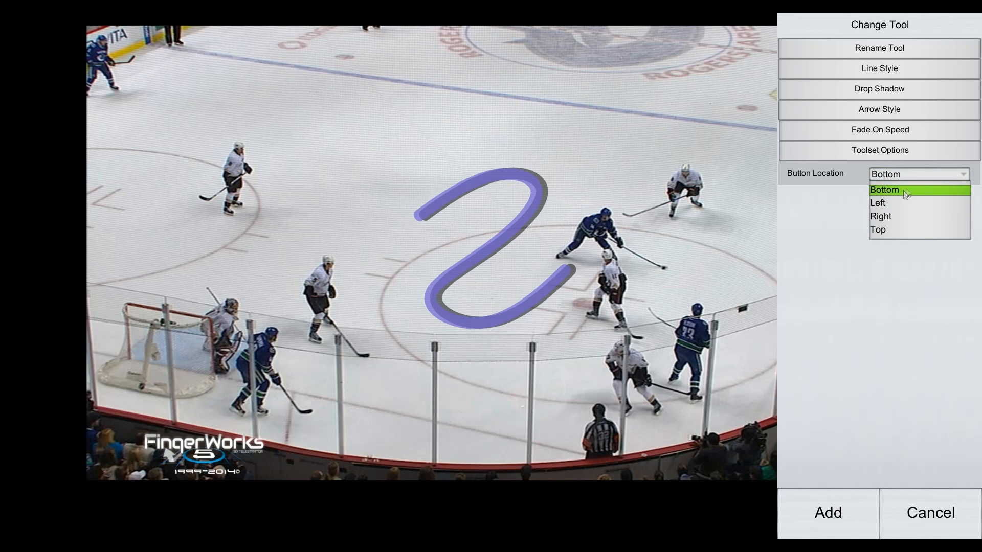
click(893, 217)
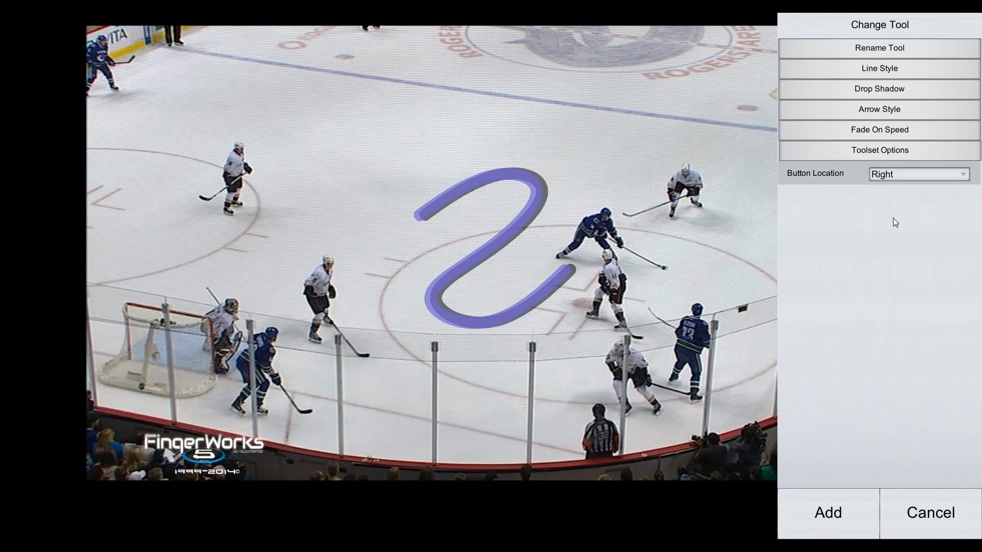
click(819, 509)
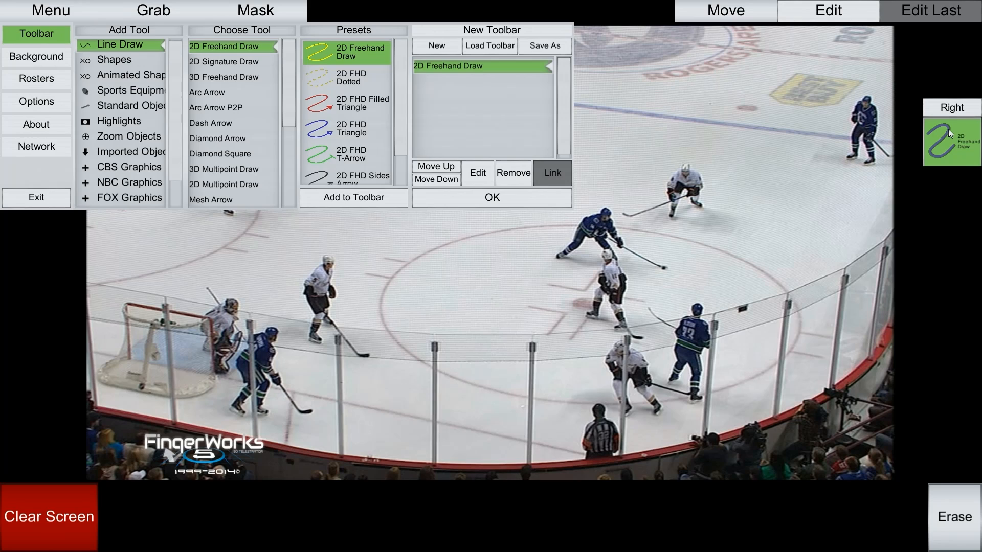
Add the Circle shape tool to the toolset with its button location at Bottom.
click(116, 61)
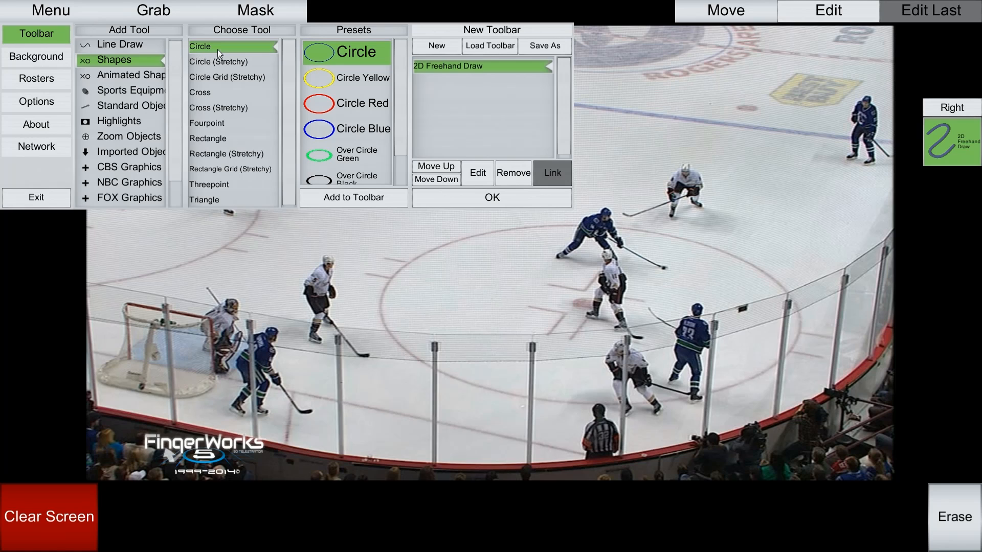
click(356, 197)
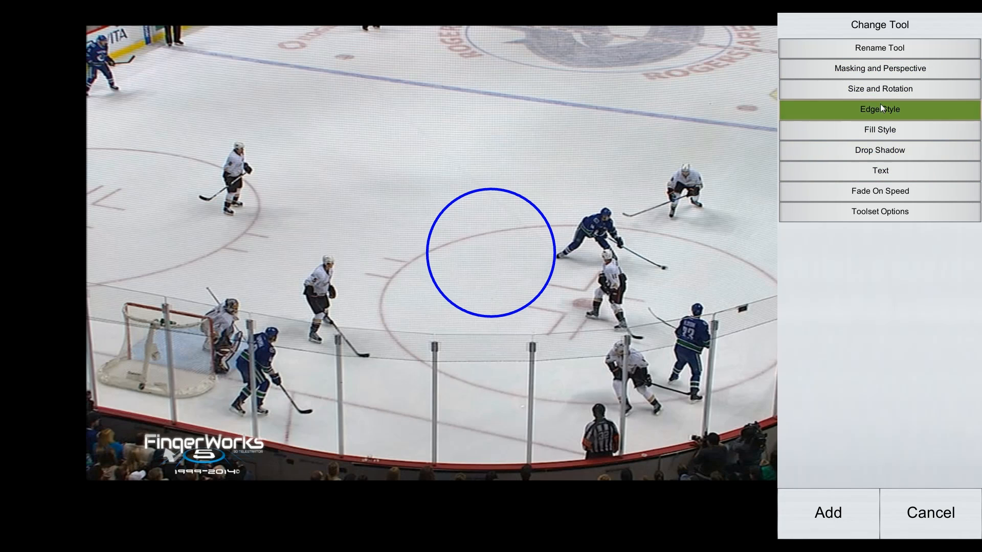
click(870, 212)
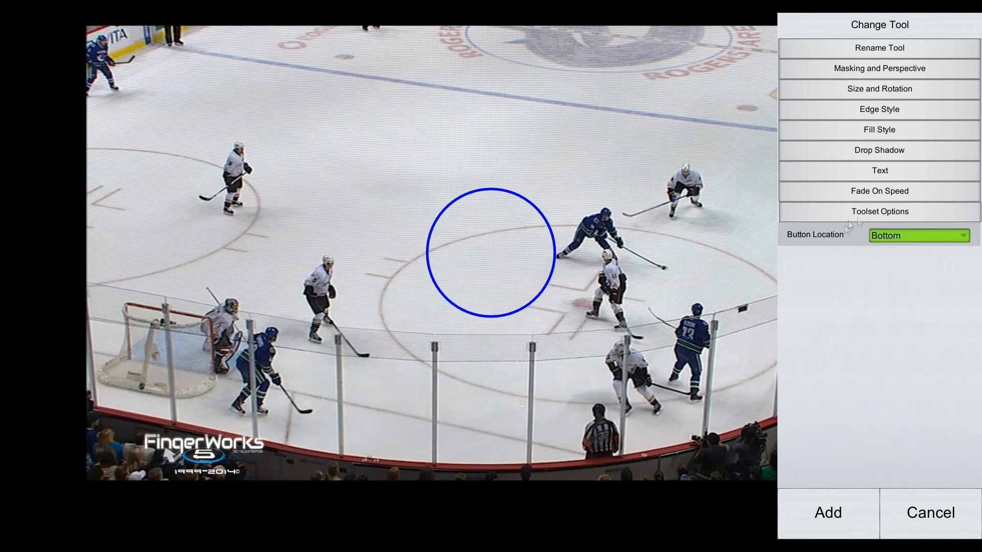
click(811, 513)
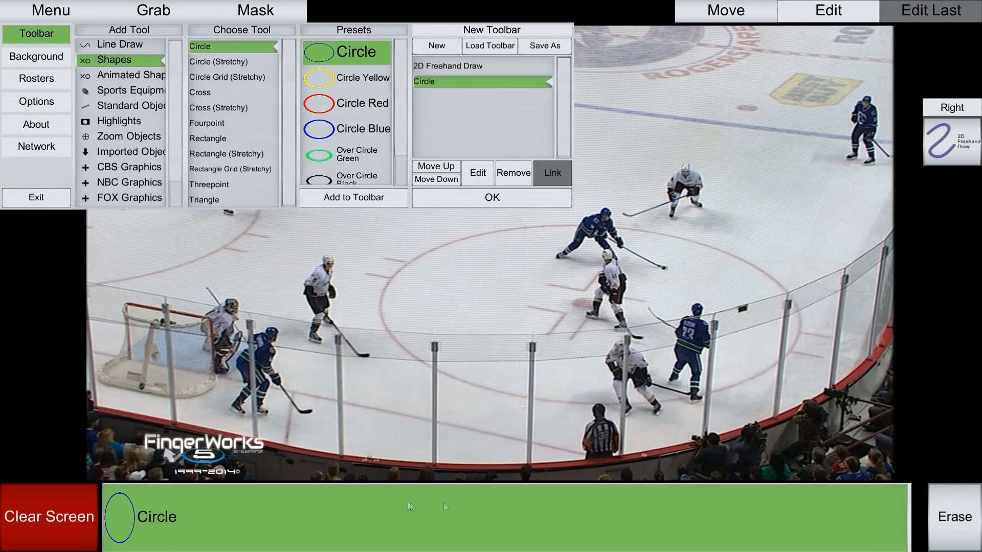
Add the Rectangle and Triangle shape tools to the toolset with their default settings.
click(204, 138)
click(352, 199)
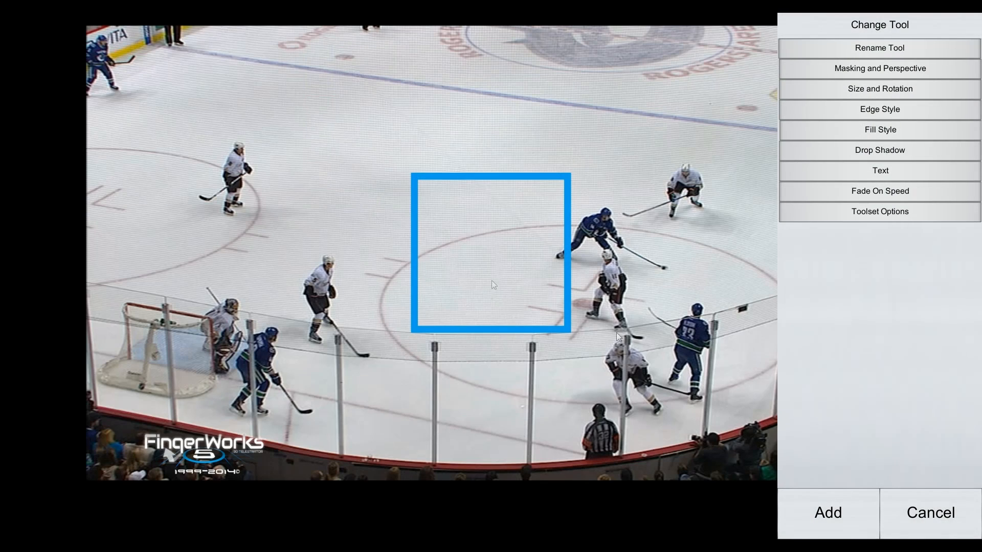
click(819, 508)
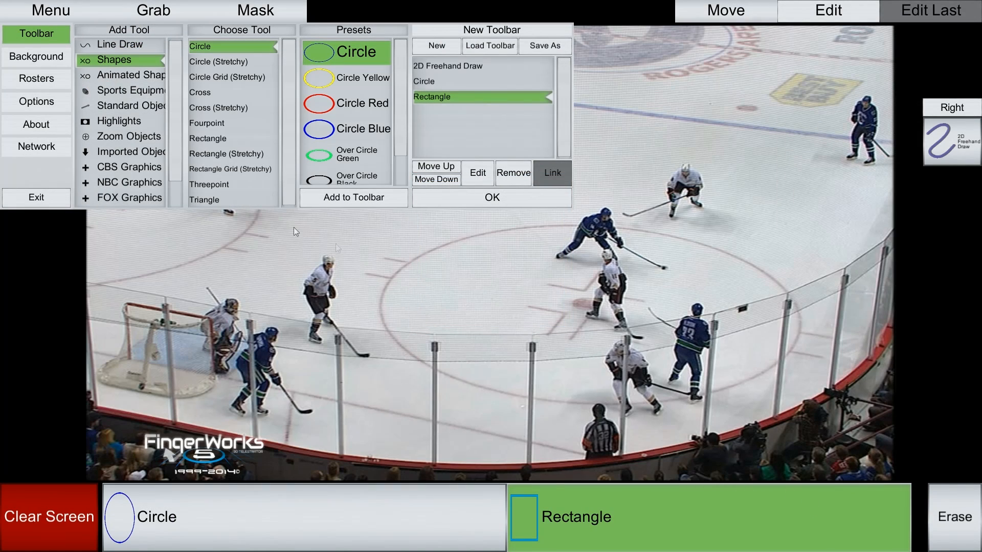
click(219, 187)
click(214, 200)
click(342, 197)
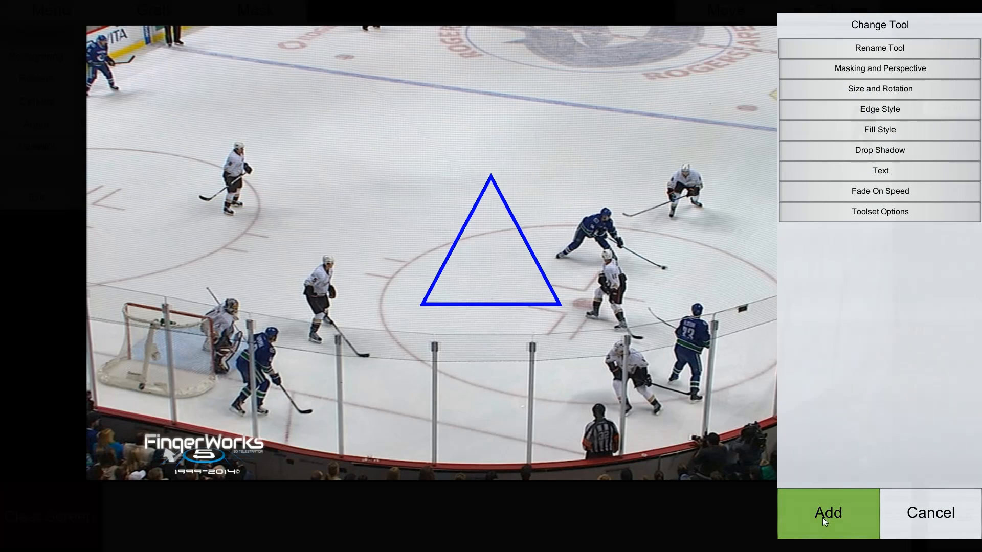
click(822, 518)
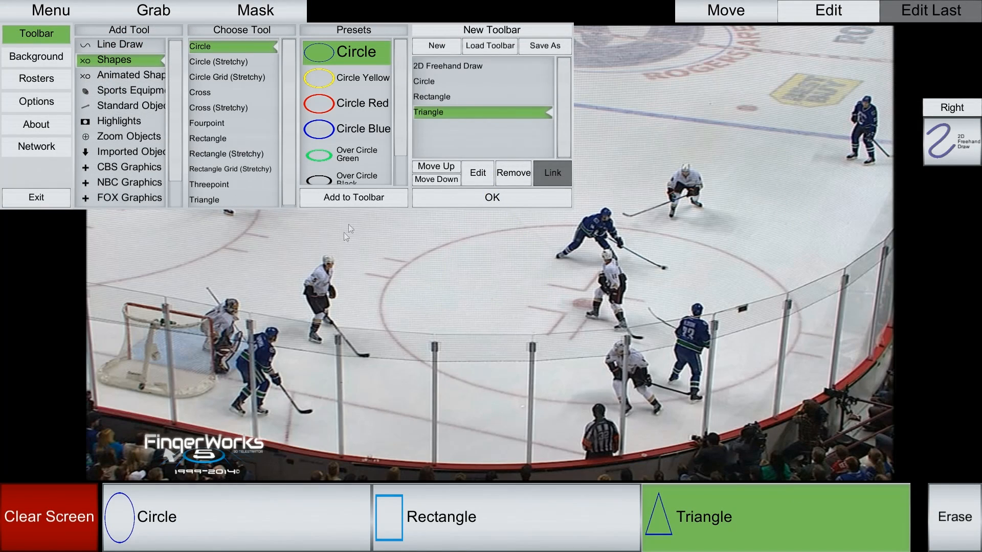
Reorder the toolset so the Triangle tool comes directly after 2D Freehand Draw and before Circle.
click(426, 167)
click(440, 166)
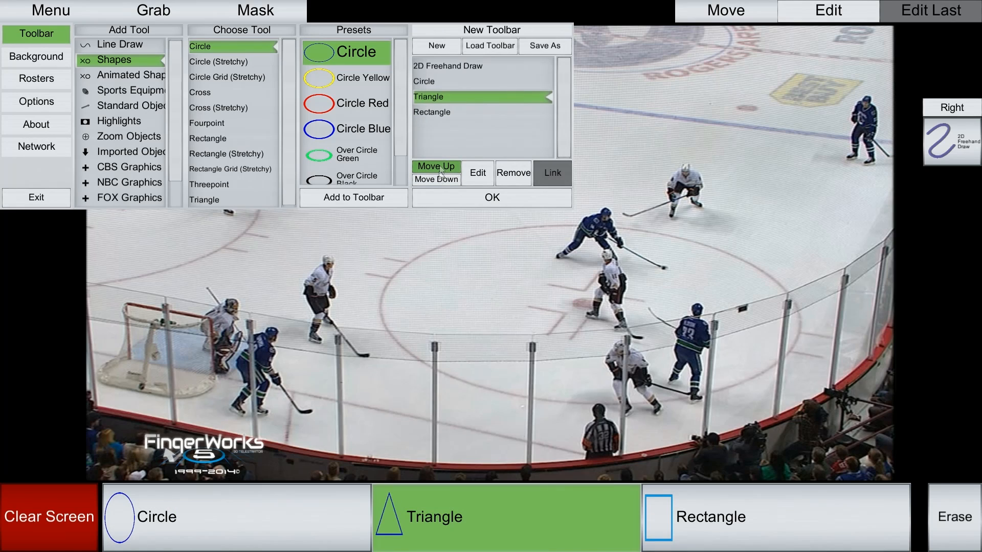
click(437, 180)
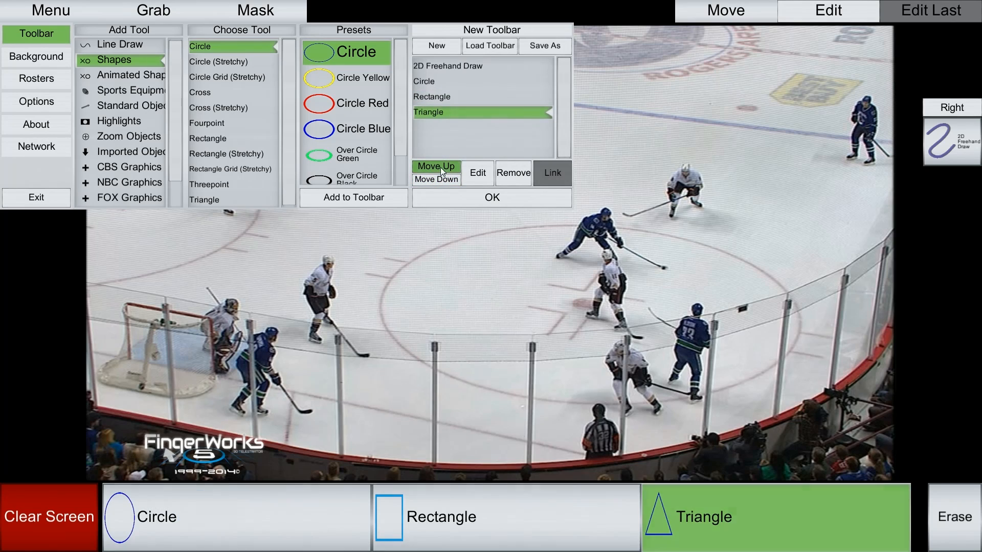
click(440, 167)
click(440, 167)
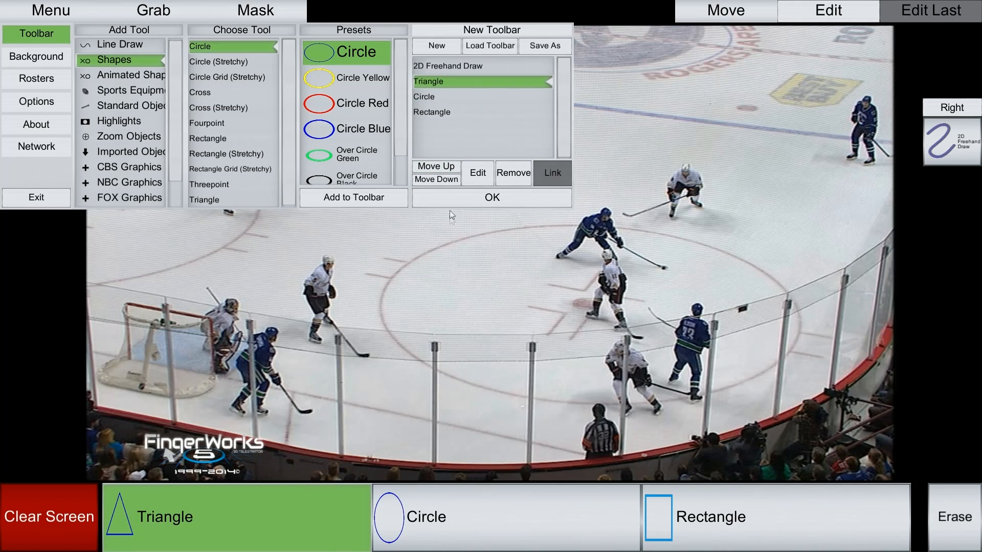
Edit the 2D Freehand Draw tool in the toolset and change its button location to Bottom.
click(459, 67)
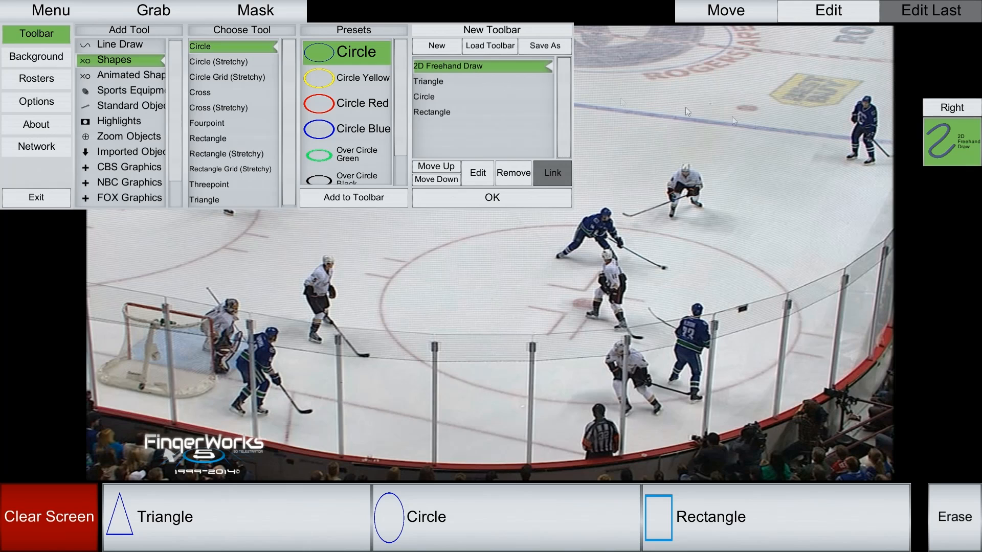
click(486, 169)
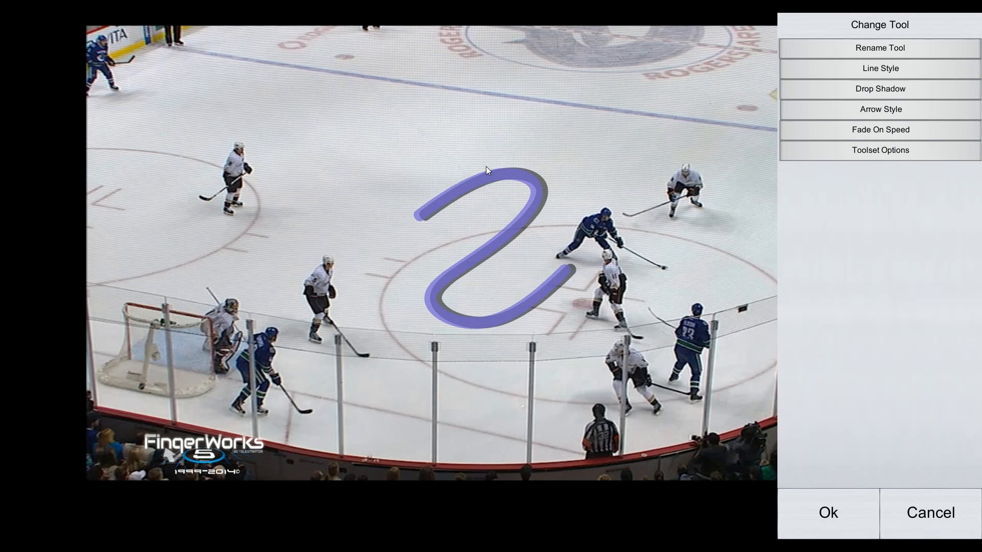
click(831, 154)
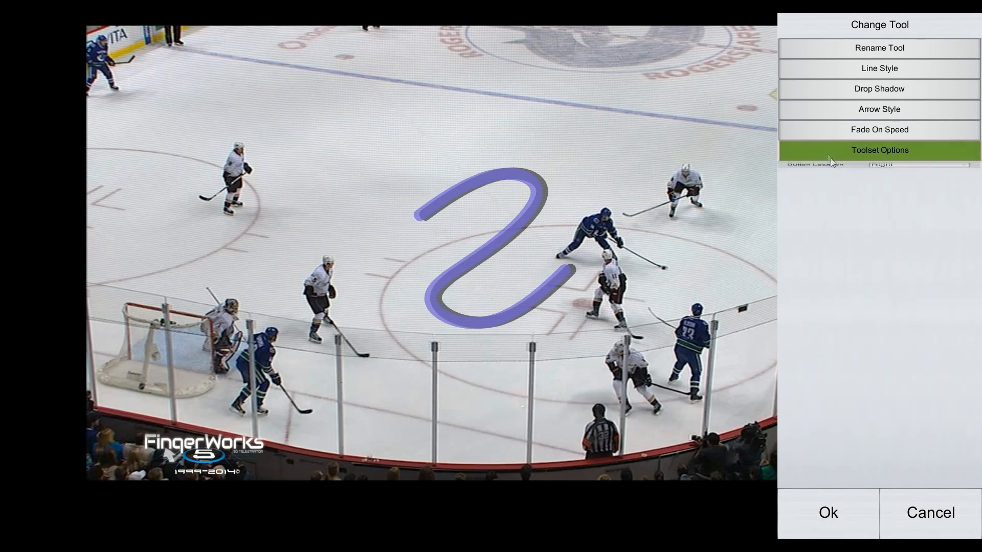
click(873, 175)
click(878, 190)
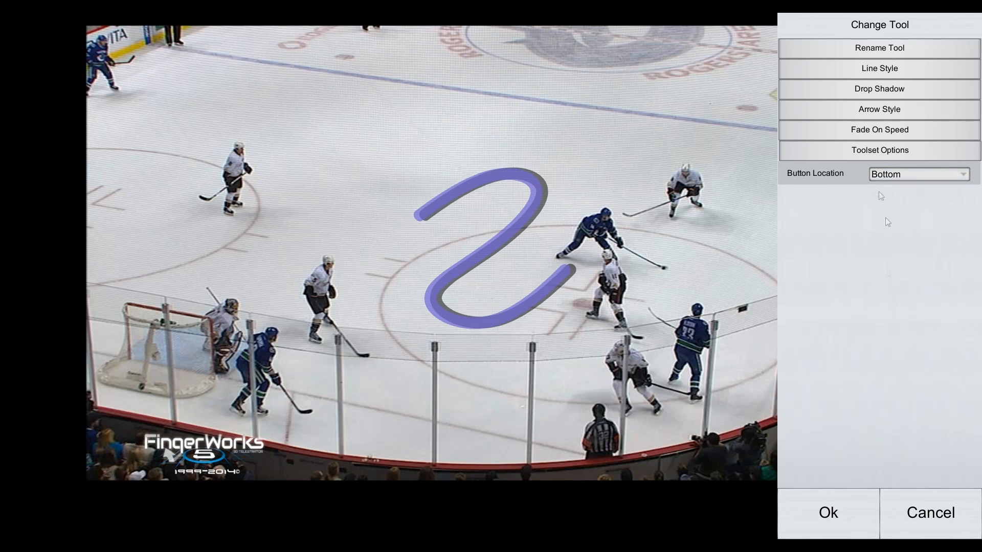
click(820, 513)
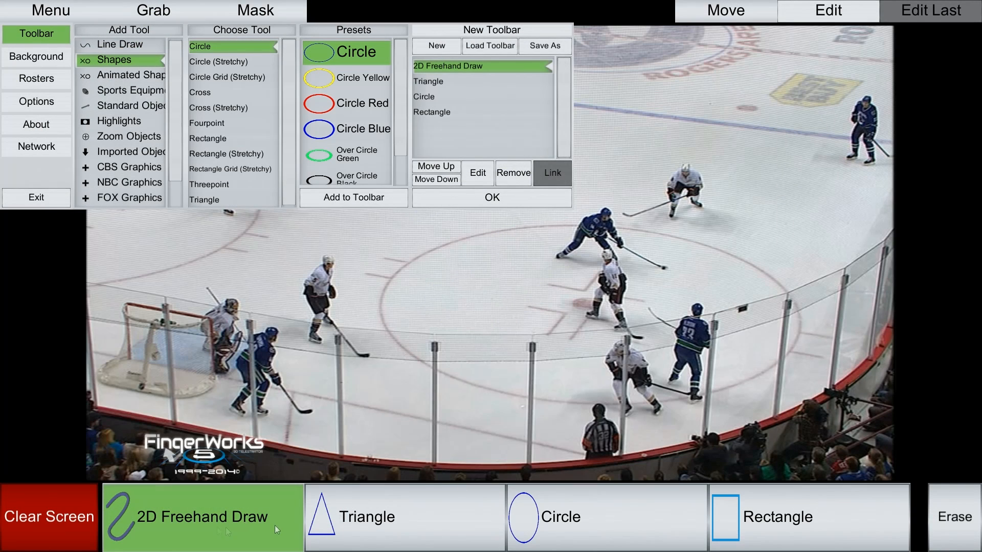
Remove the Rectangle tool from the toolset and accept the toolset changes.
click(447, 113)
click(514, 172)
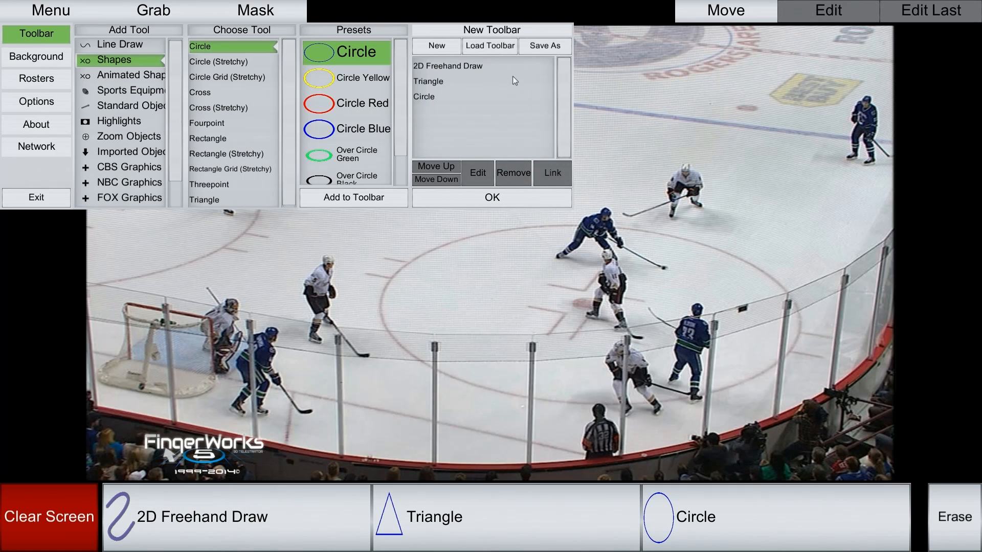
click(464, 195)
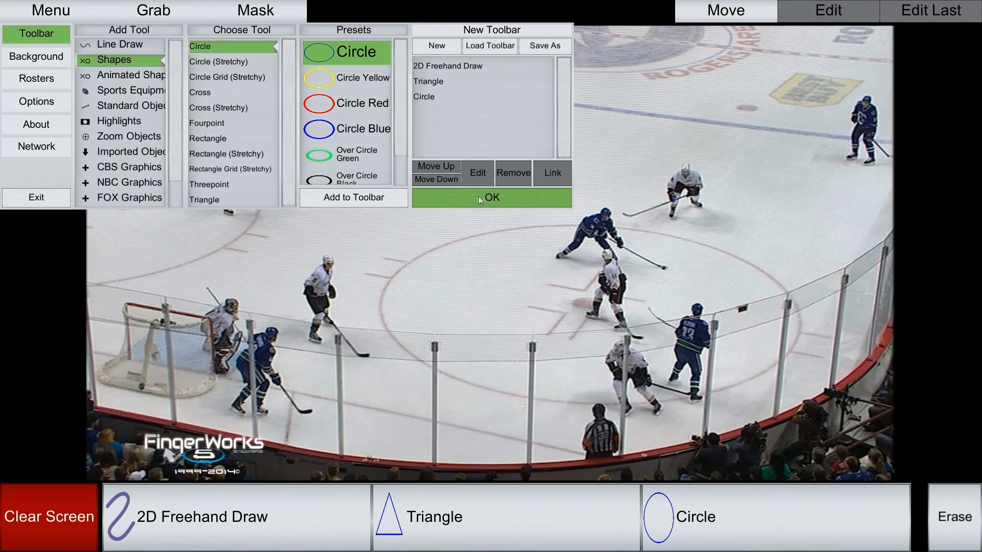
click(484, 196)
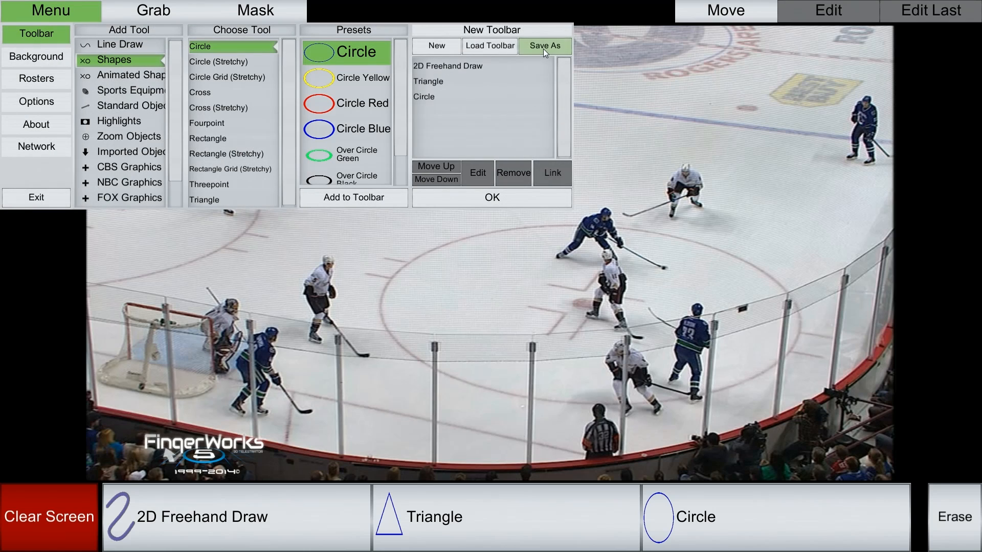
Save the toolset under the file name Other Toolbar.
click(543, 49)
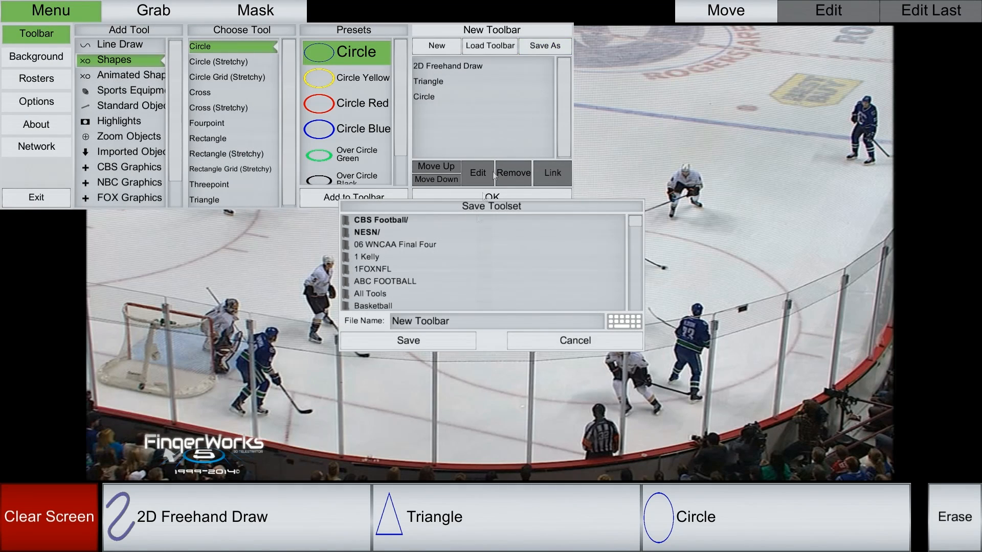
click(453, 320)
text(Other)
click(418, 341)
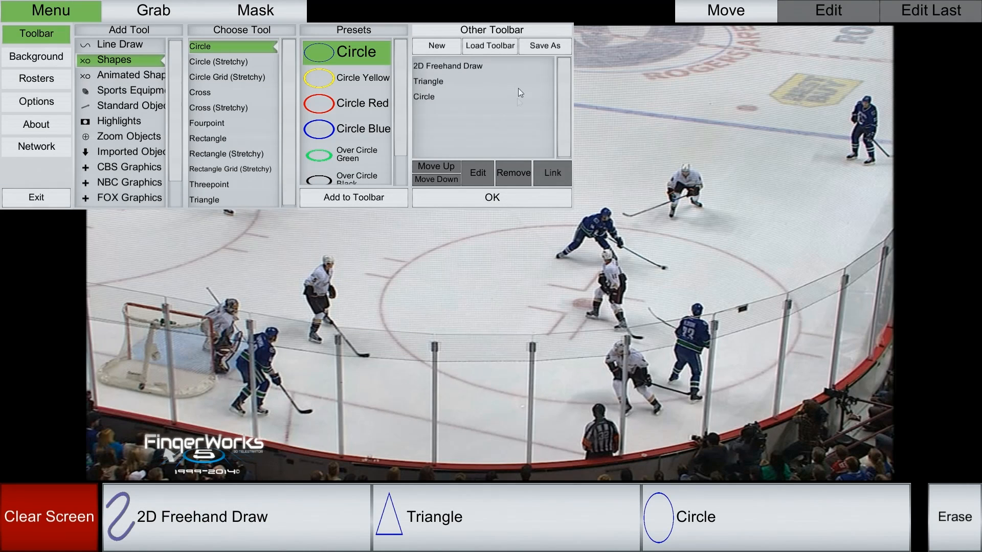
Load the All Tools toolset and close the toolbar setup to show its tool buttons.
click(502, 46)
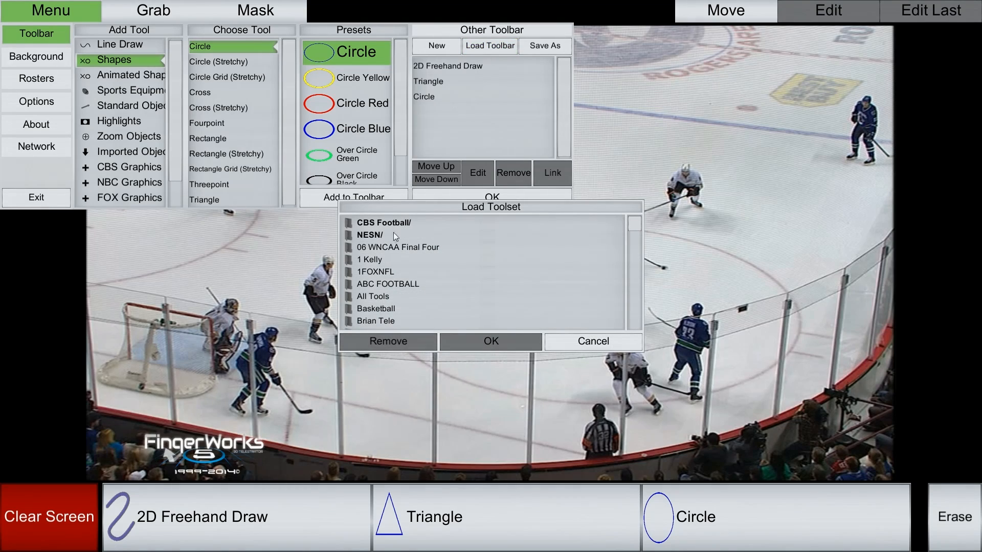
click(387, 298)
click(474, 347)
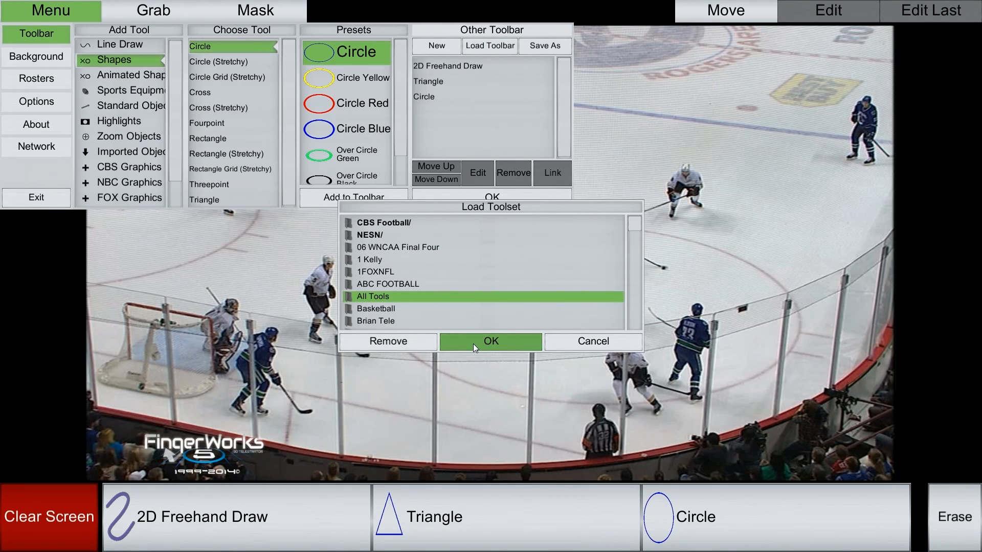
click(480, 197)
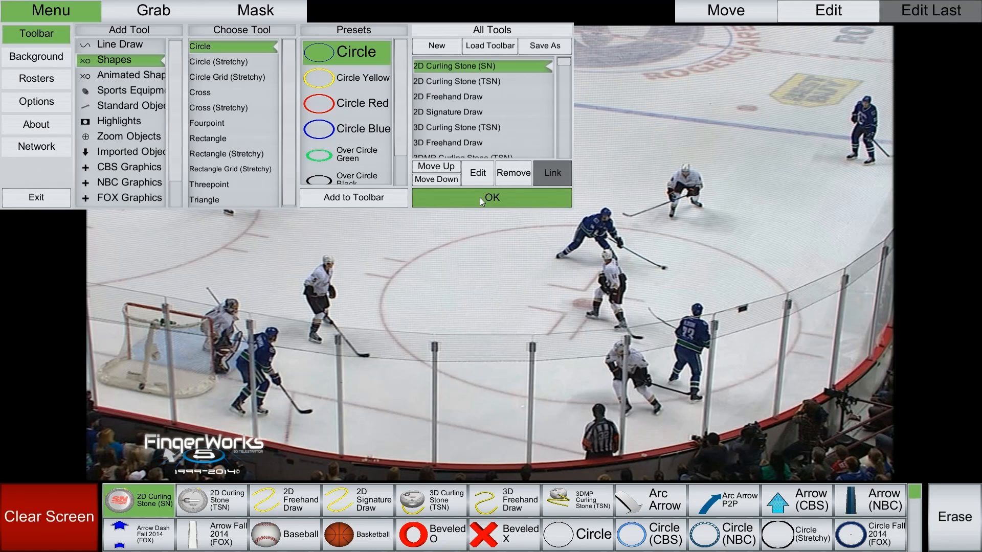
click(480, 198)
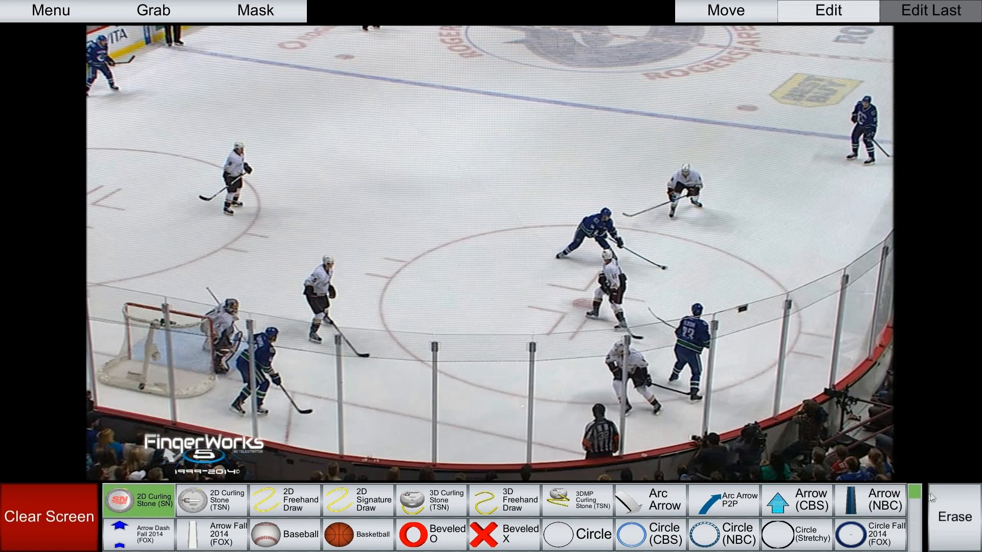
mouse_move(919, 494)
mouse_down()
mouse_move(919, 548)
mouse_move(915, 492)
mouse_up()
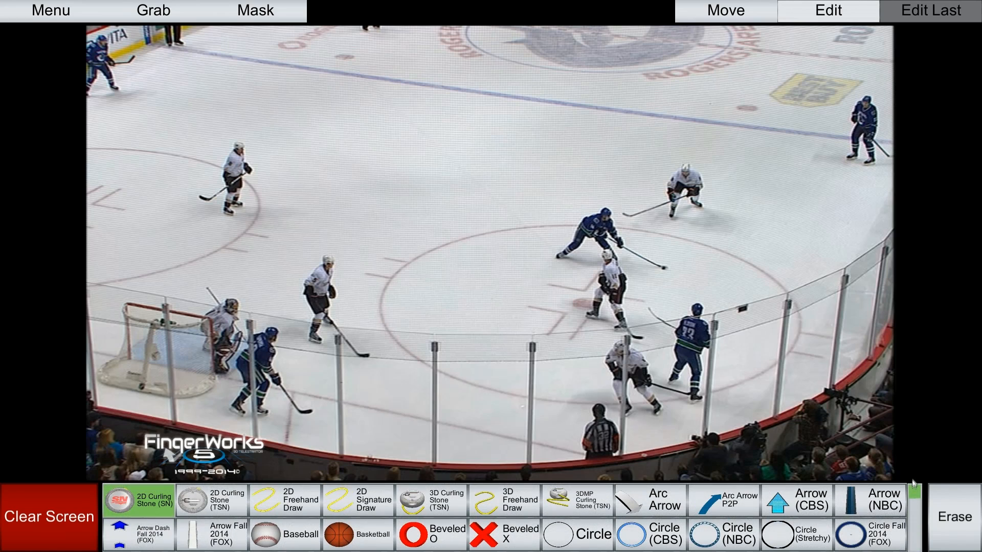